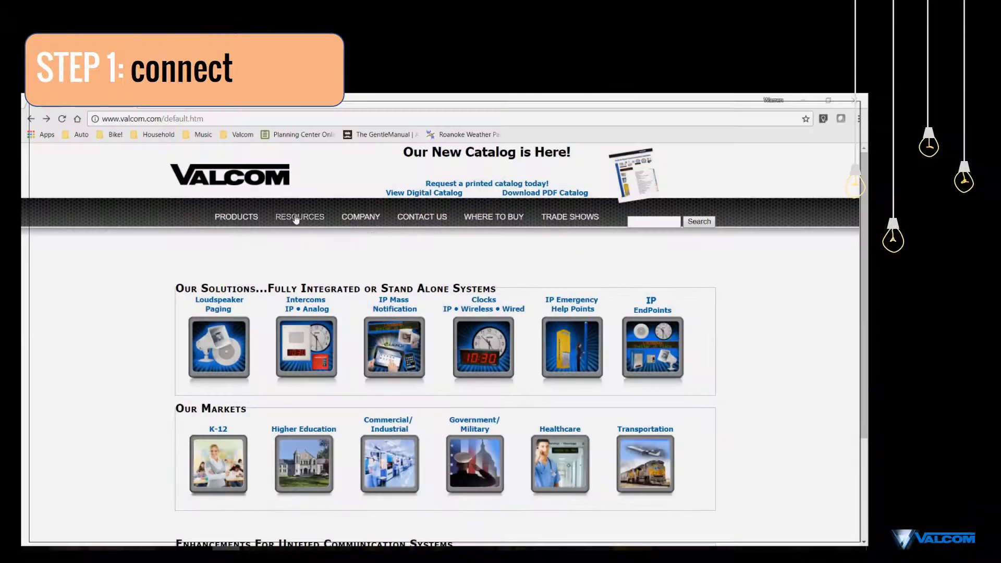
- Go to Resources > Design Center > IP Applications and scroll through the VIP-801, VIP-811, VIP-821 diagrams
click(295, 217)
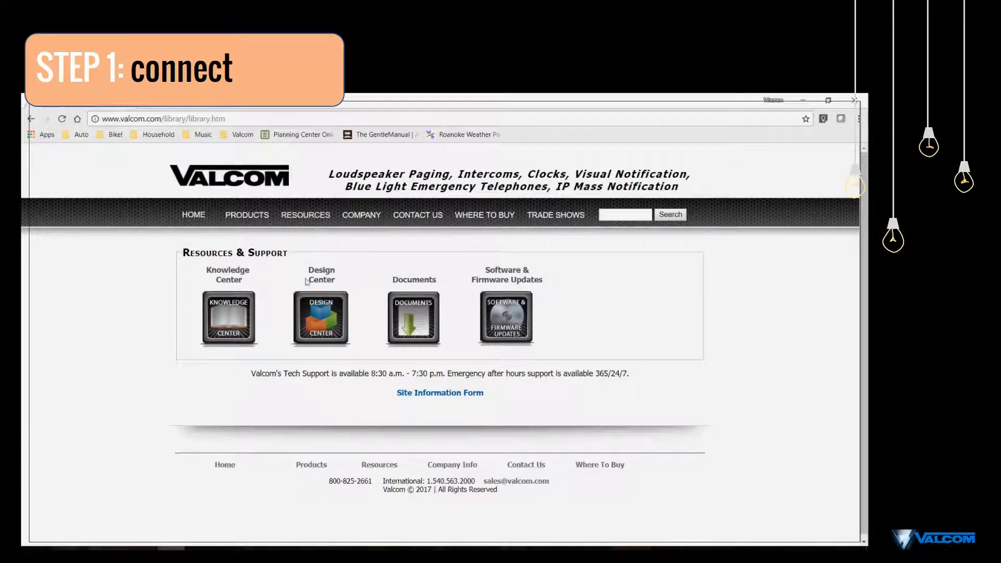
click(315, 312)
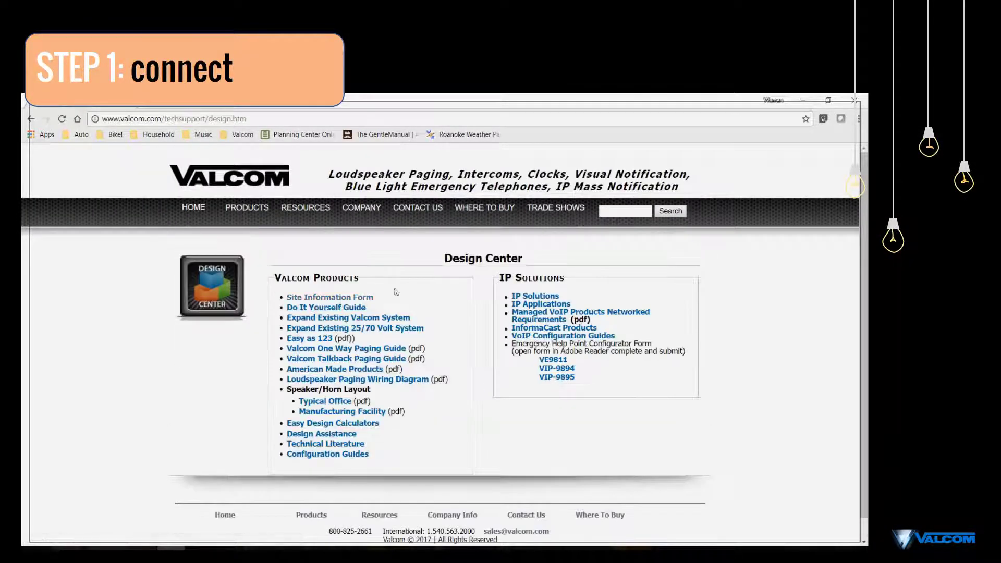
click(515, 305)
scroll(743, 334, down, 1)
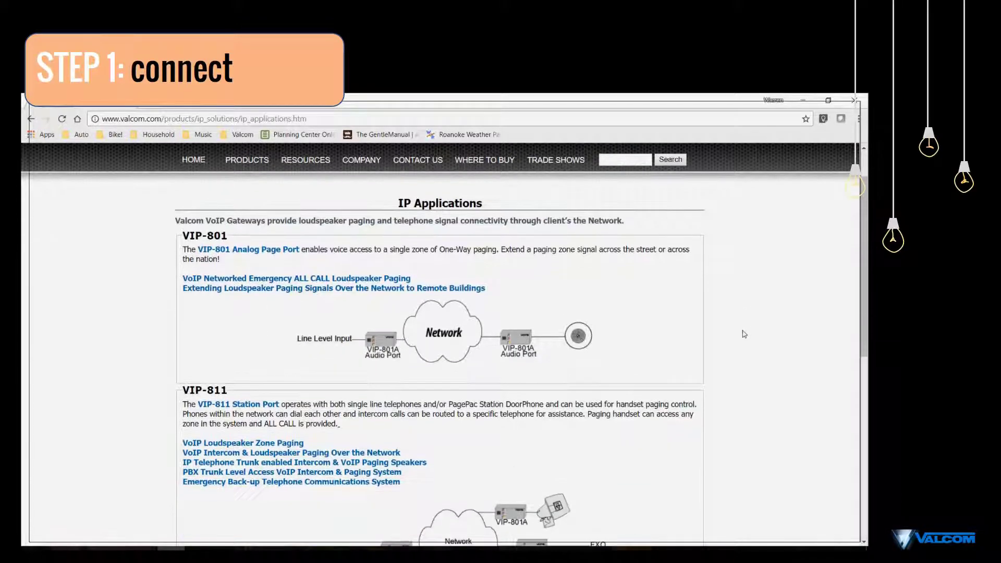
scroll(744, 334, down, 1)
scroll(744, 334, down, 1)
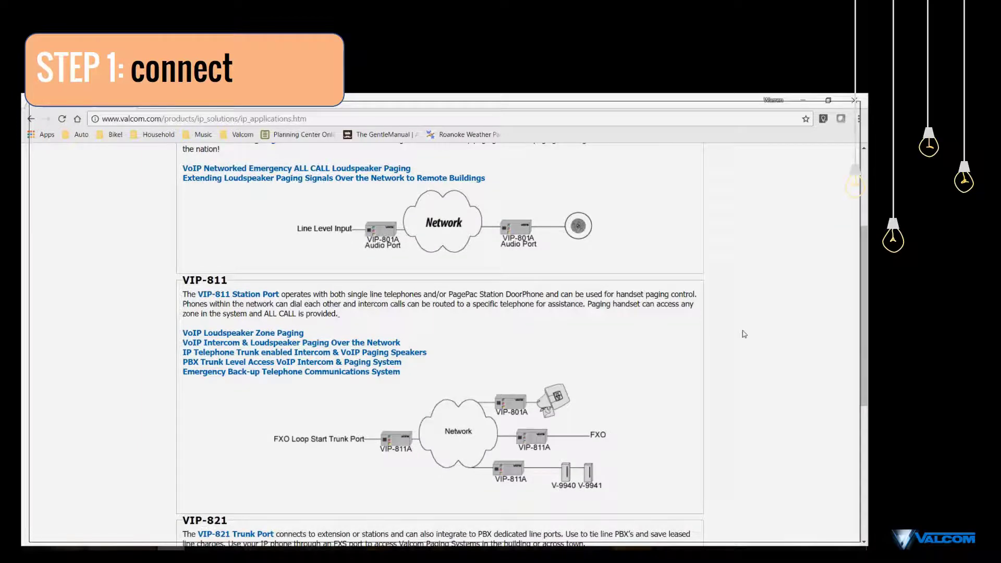
scroll(744, 334, down, 3)
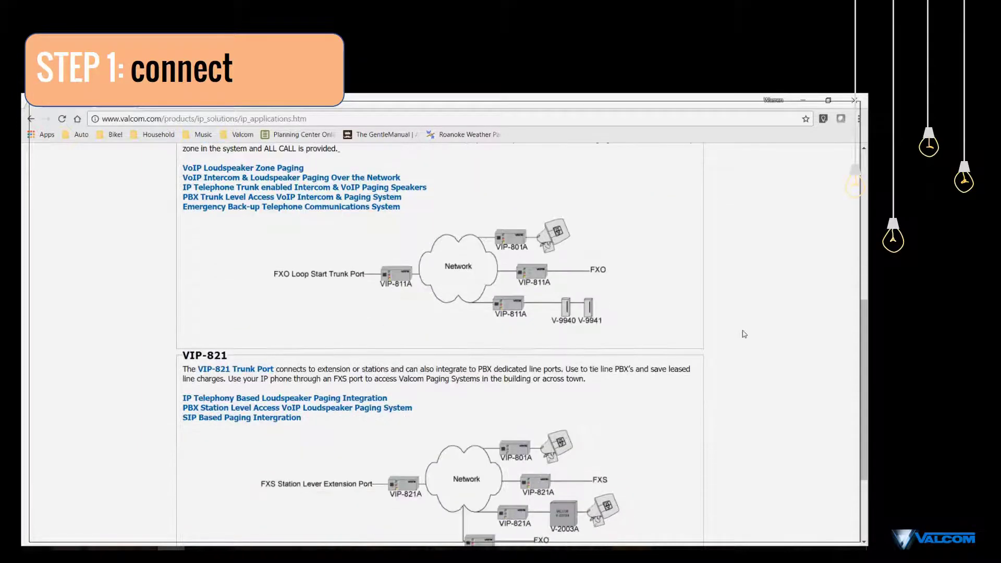
scroll(744, 334, down, 2)
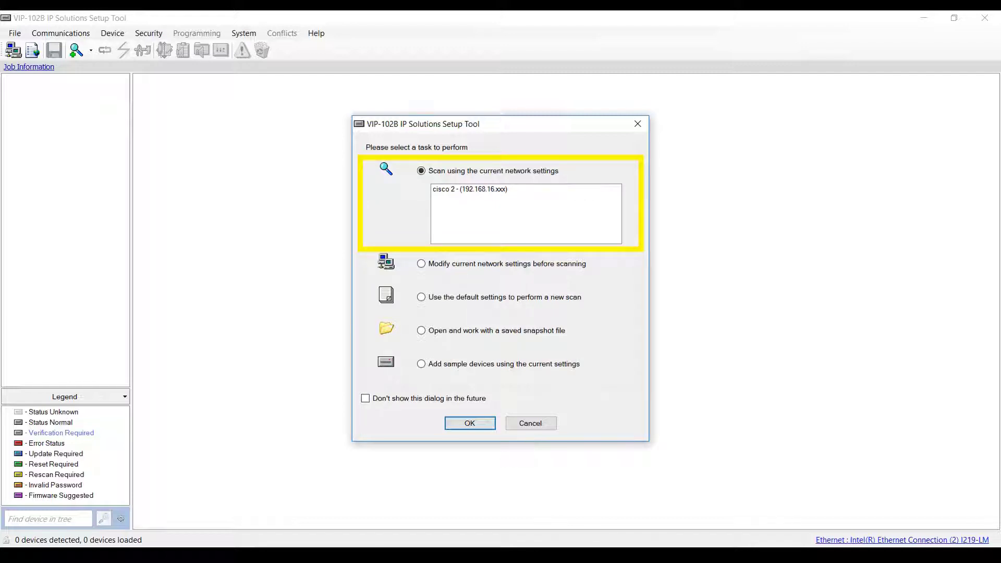
- Run the startup scan with the current network settings to detect the Speaker Plus and Trunk
click(469, 423)
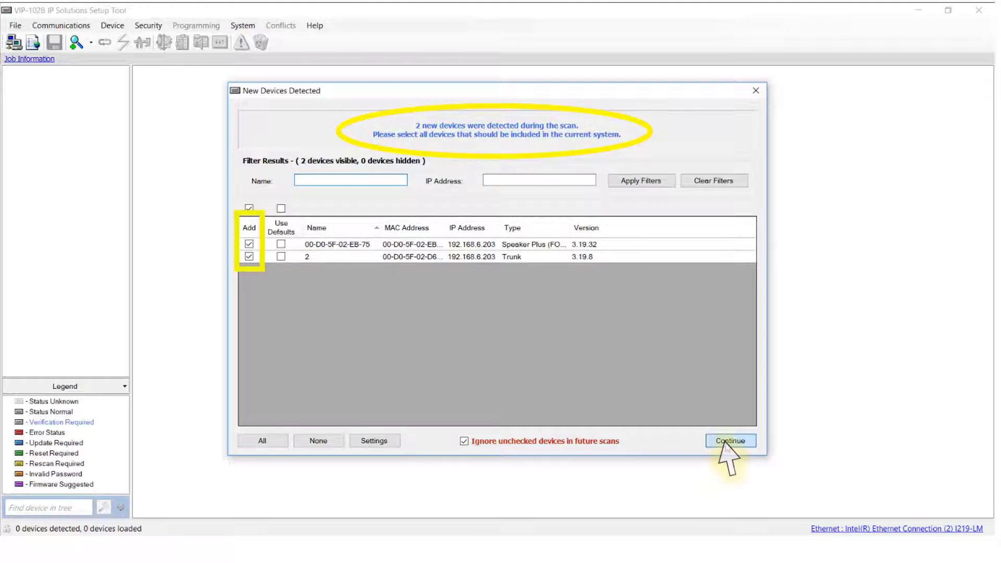
- Add the two checked devices, Speaker Plus (FOW) and Trunk, to the device tree
click(722, 441)
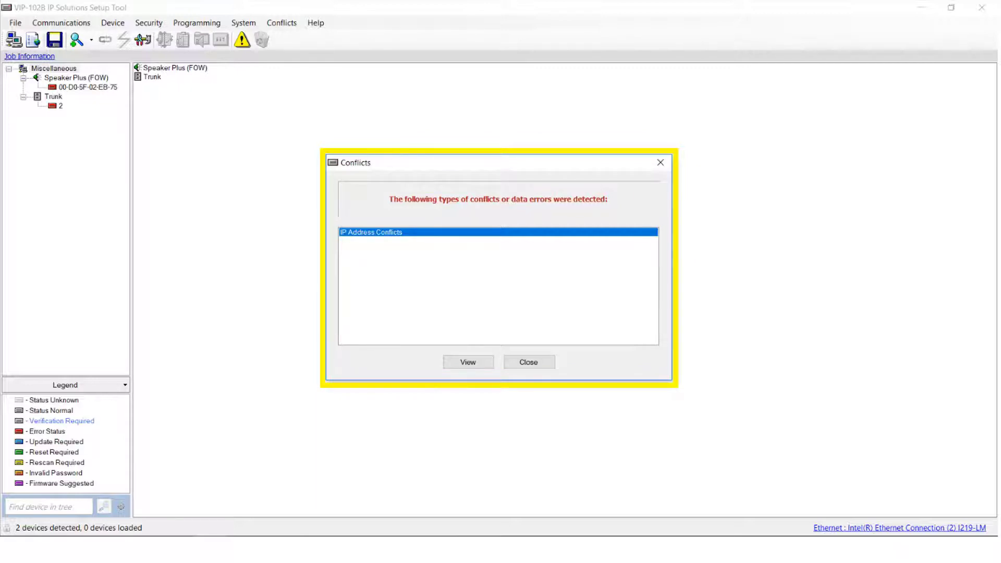
- View the IP address conflicts showing both devices sharing 192.168.6.203
click(467, 363)
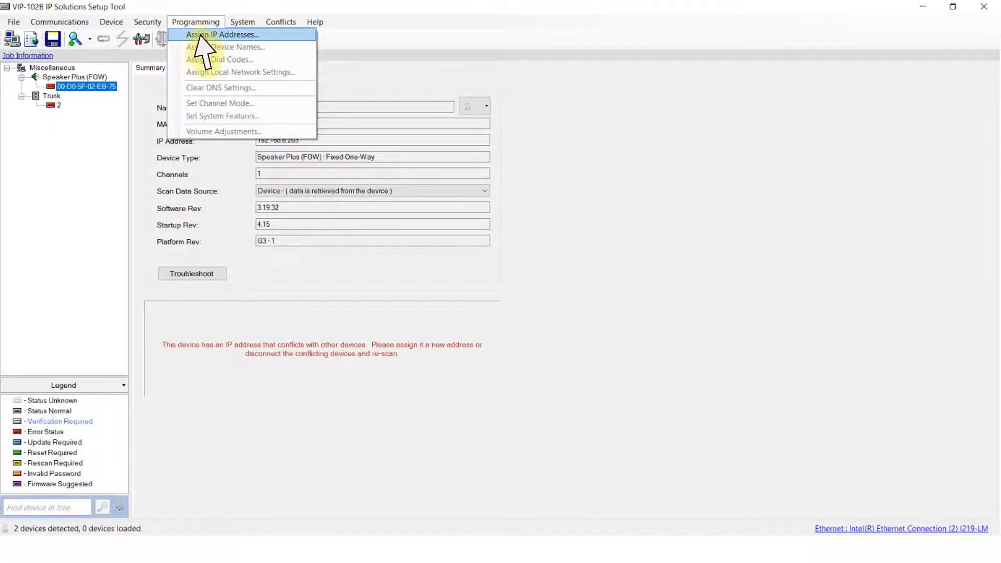
- Assign the Speaker Plus (FOW) the IP address 192.168.16.1 on the cisco 2 subnet
click(197, 36)
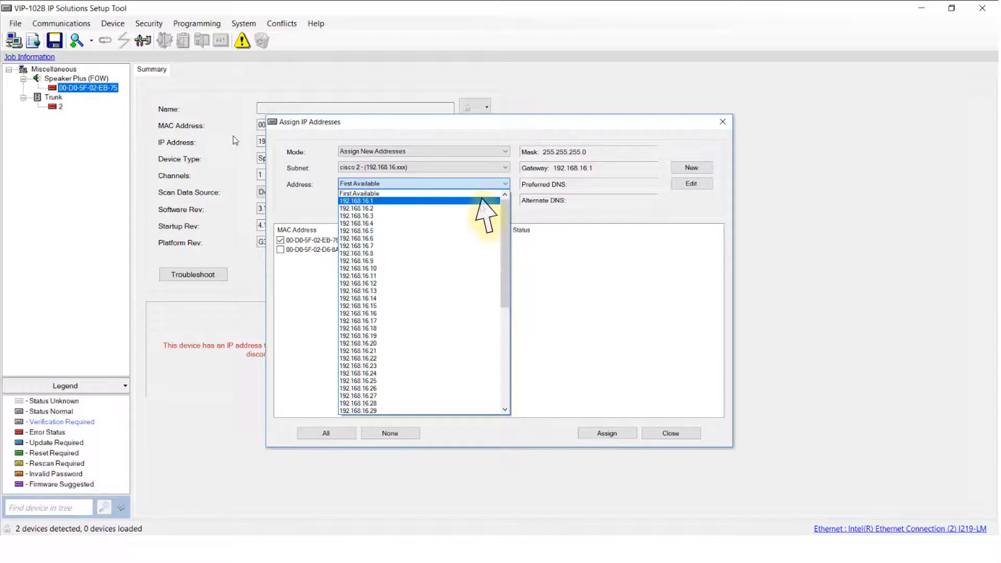
click(483, 200)
click(607, 433)
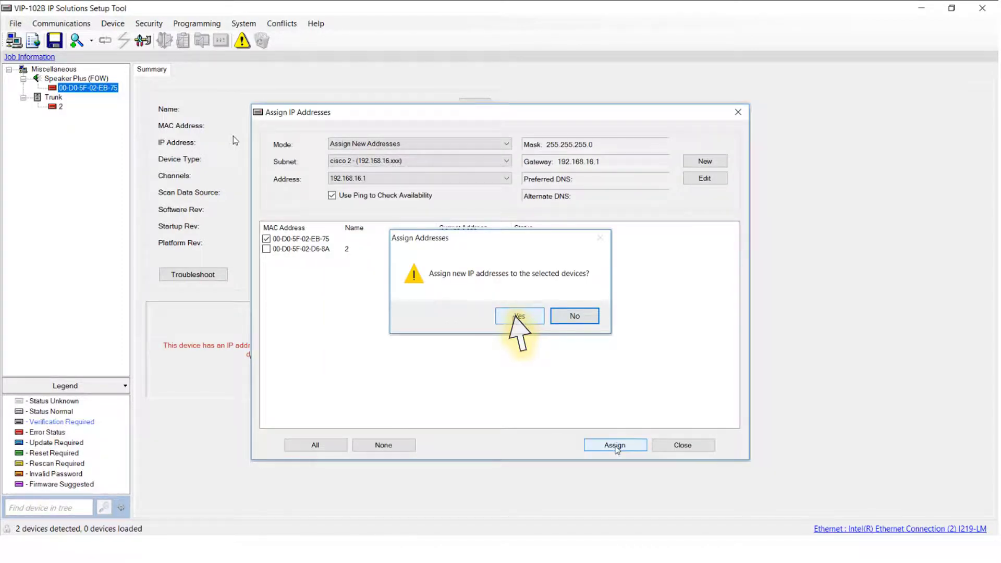
click(519, 316)
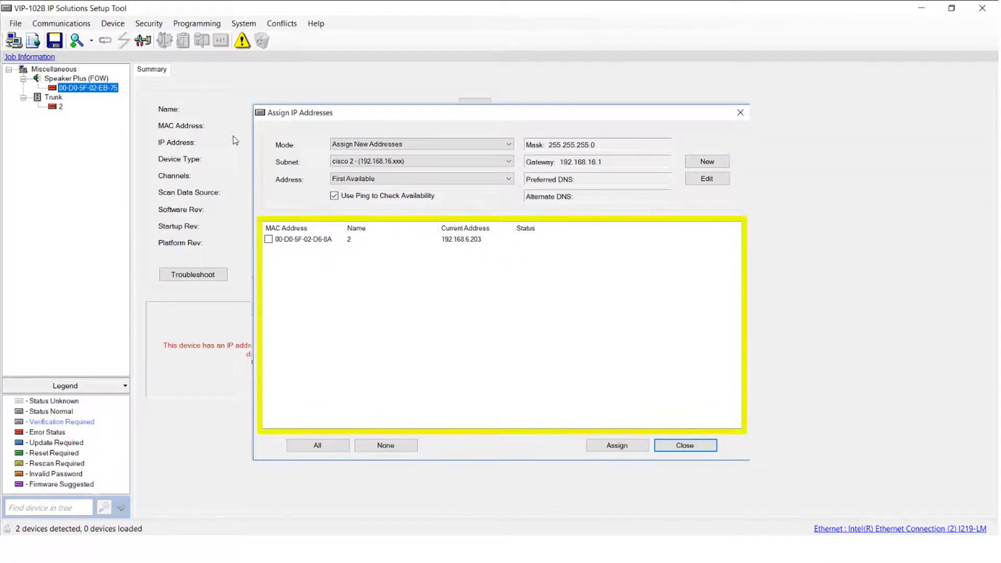
click(626, 446)
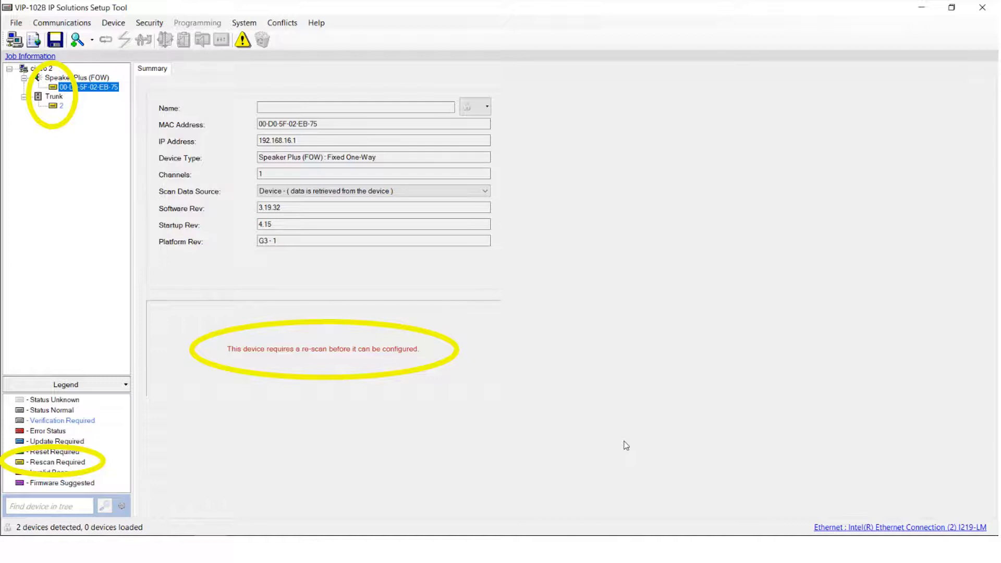
- Rescan all devices so the speaker and trunk gateway load with current data
click(62, 22)
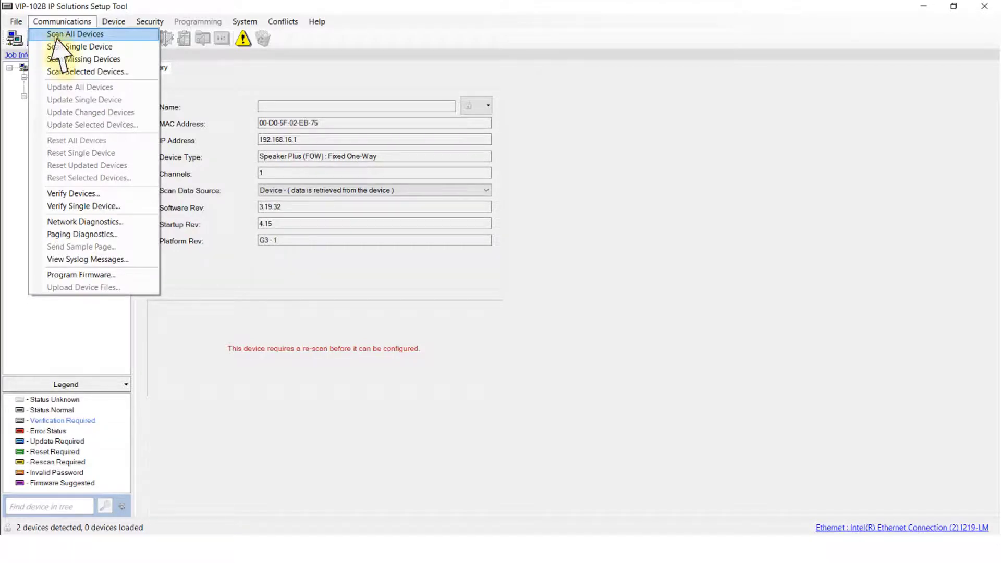
click(625, 445)
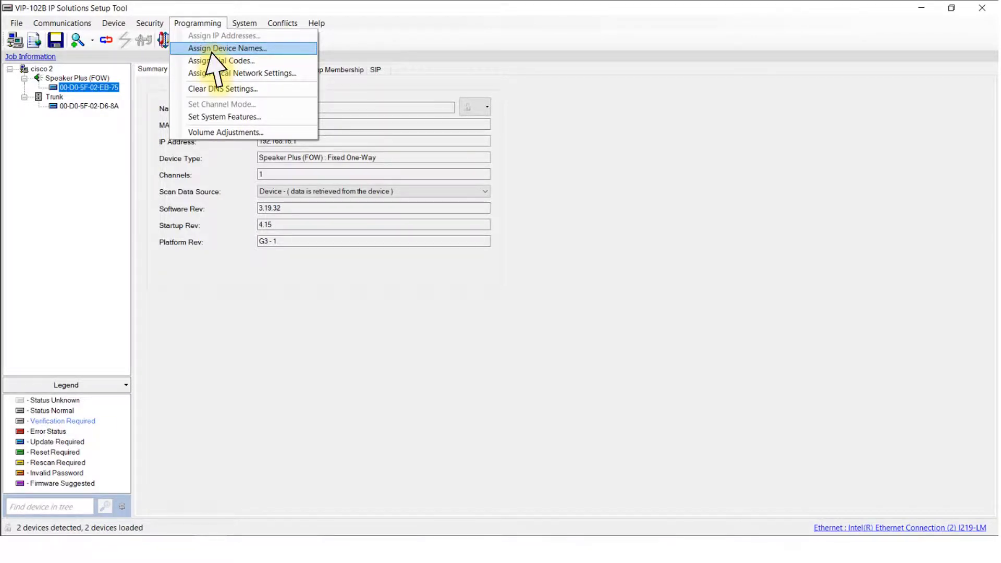
- Name the speaker 'Hall Speaker 1' and the trunk 'IP Gateway 1' in Assign Device Names
click(211, 48)
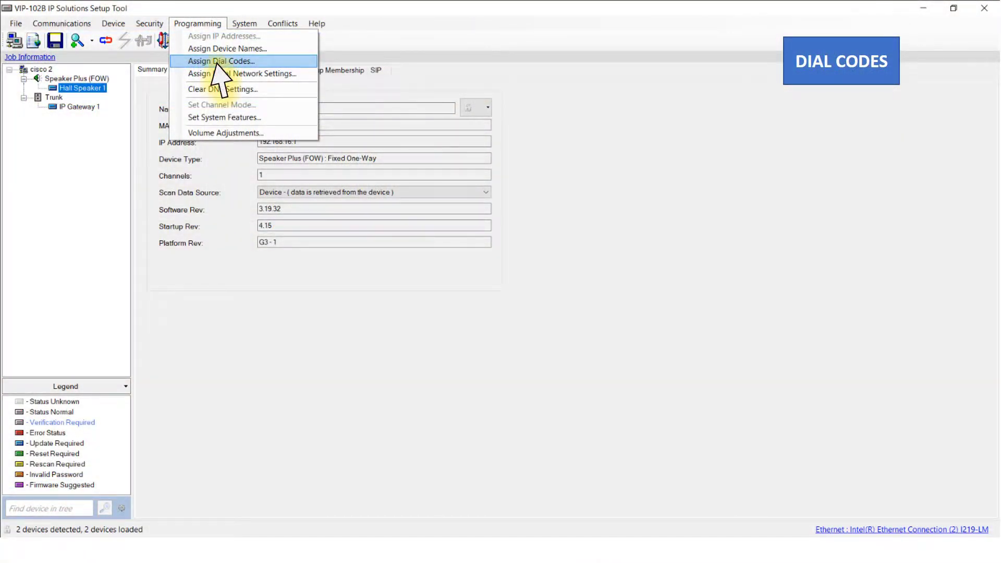
- Assign dial code 080 to Hall Speaker 1
click(214, 62)
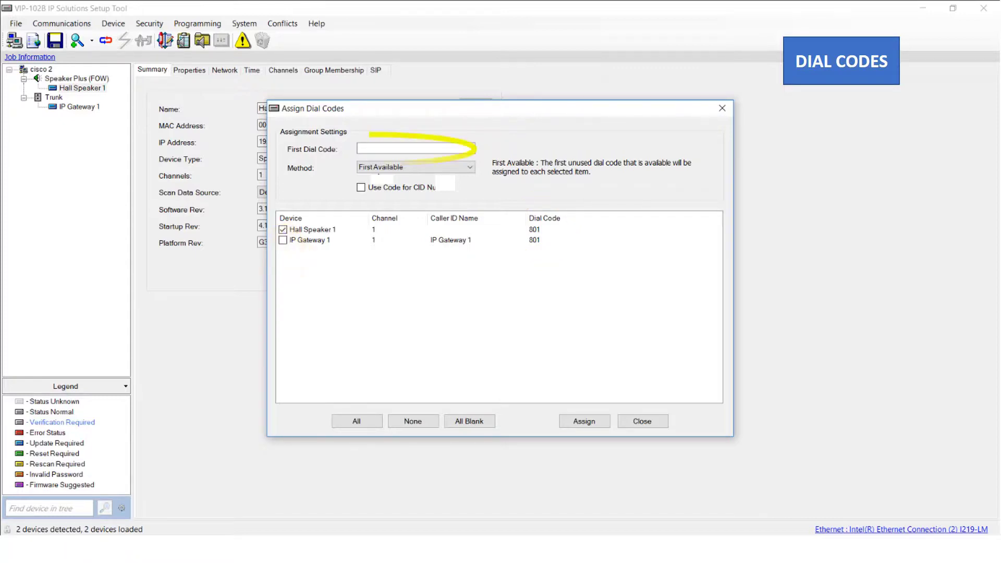
text(080)
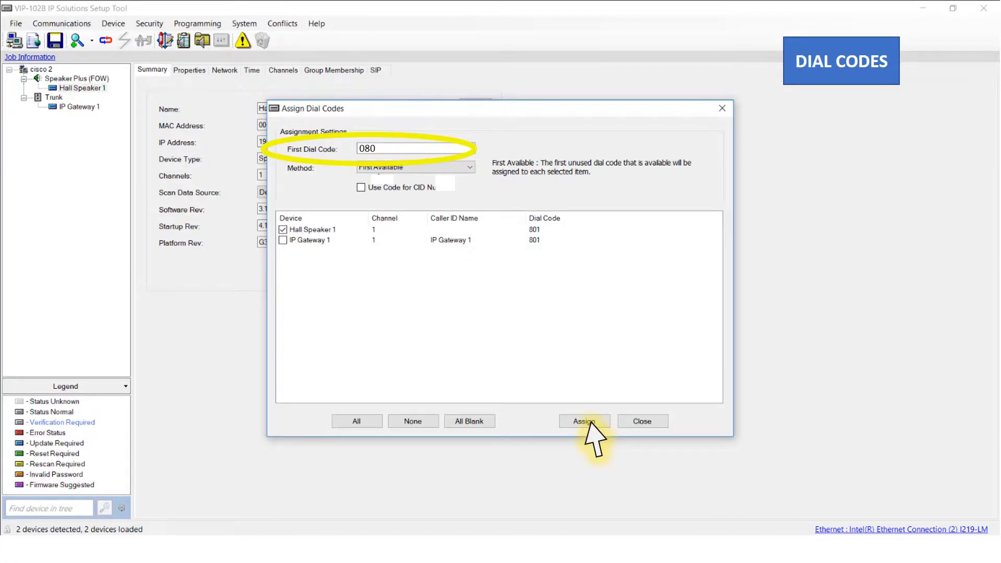
click(586, 421)
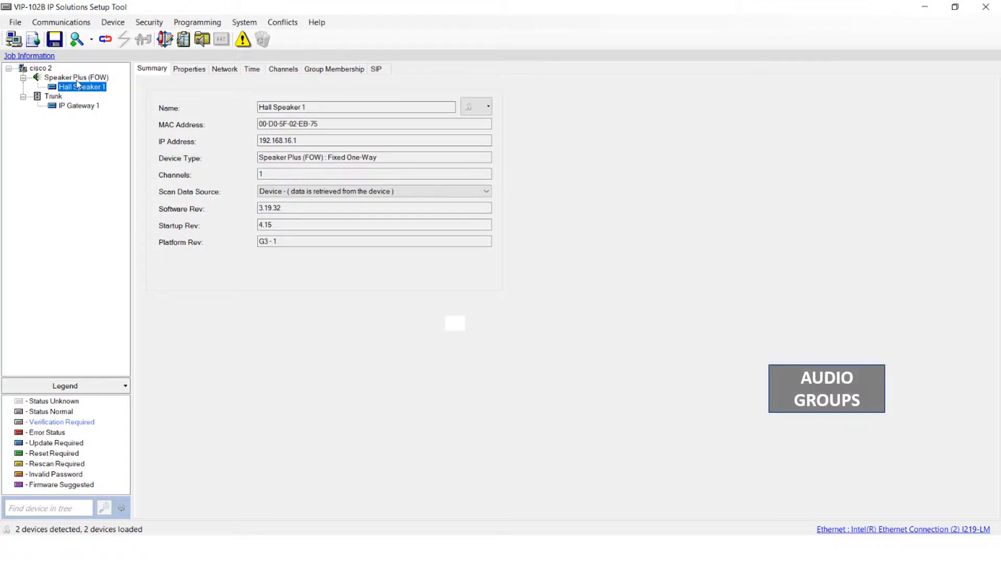
- Add audio group 800 'Hallway A' in System > Audio Groups
click(244, 22)
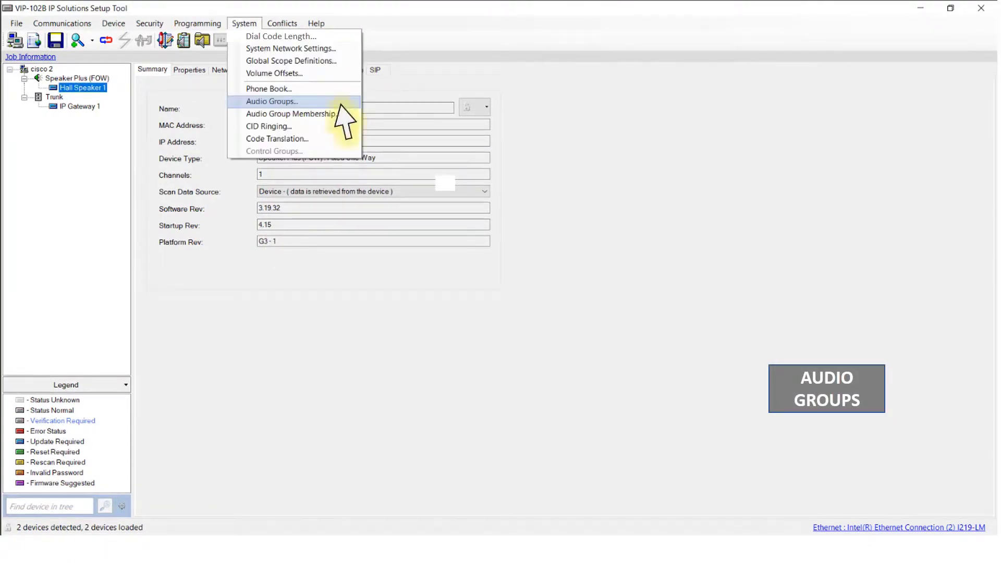
click(339, 102)
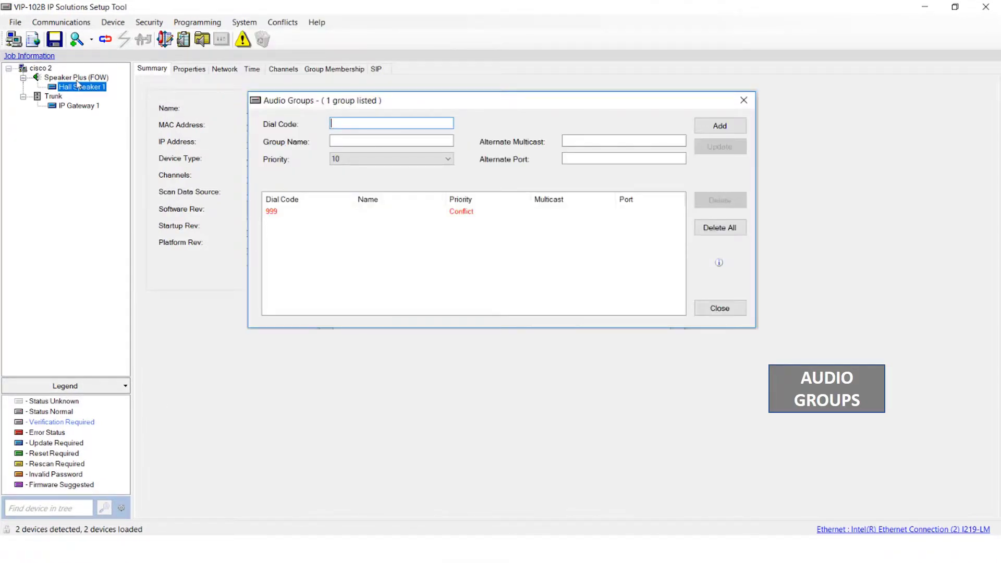
text(800)
key(Tab)
text(Hallway A)
click(732, 128)
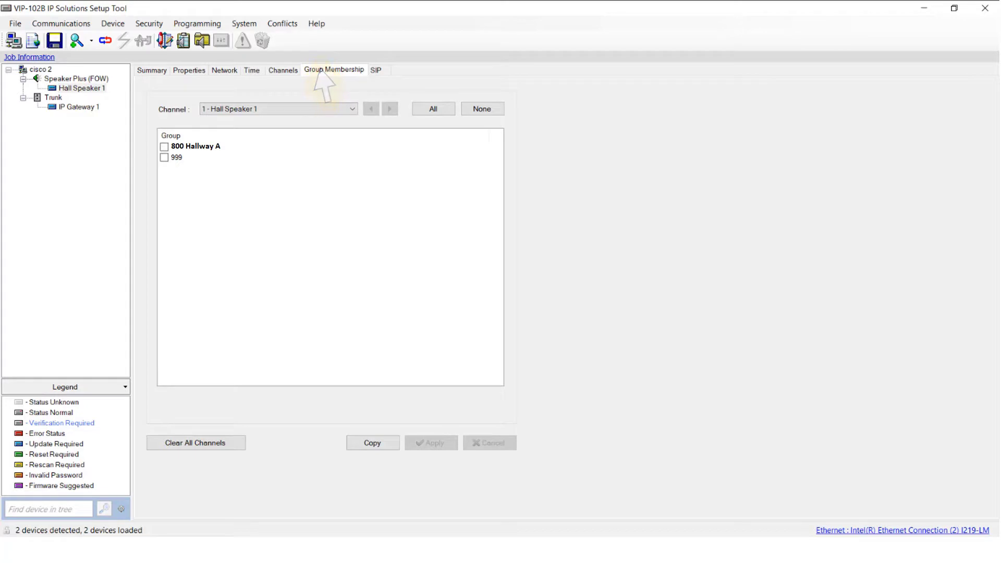
- Tick 800 Hallway A in Hall Speaker 1's group membership list
click(160, 148)
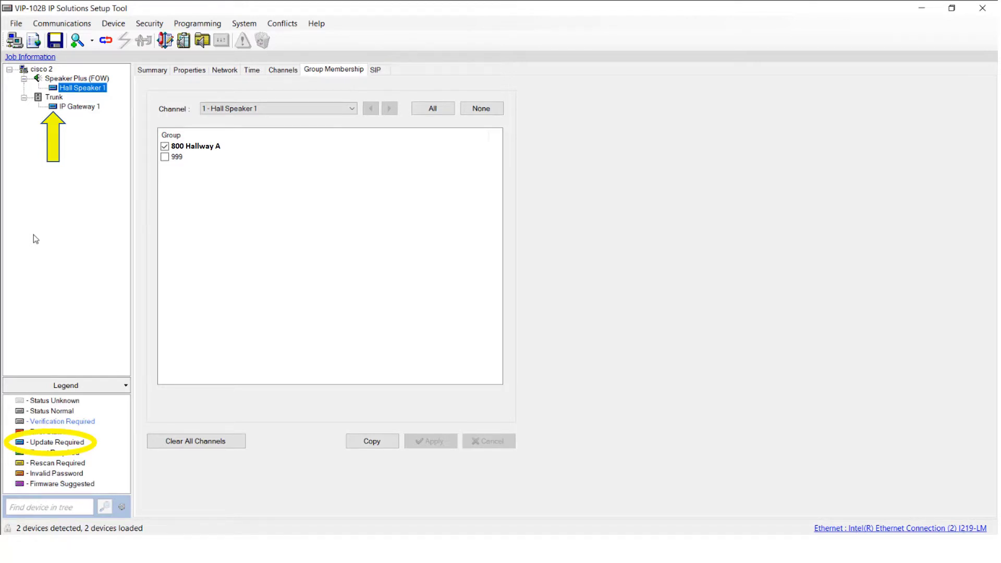
- Push the new settings to Hall Speaker 1 and IP Gateway 1, then reset both devices
click(61, 23)
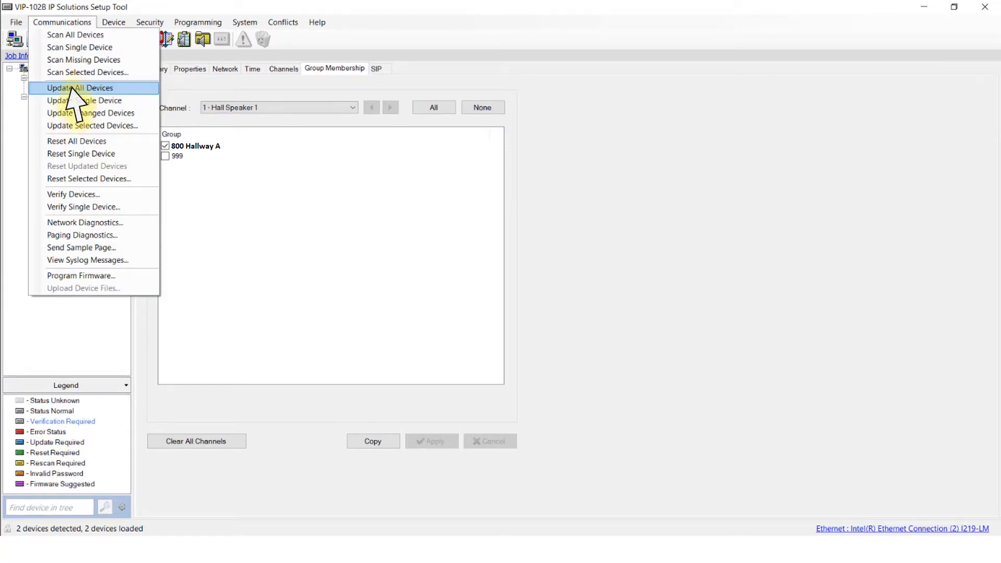
click(71, 88)
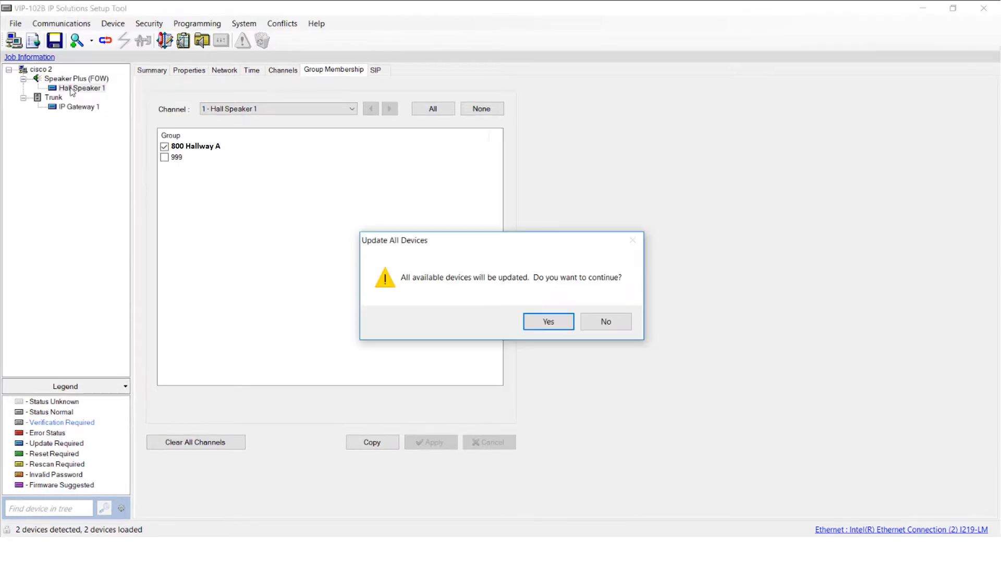
click(563, 328)
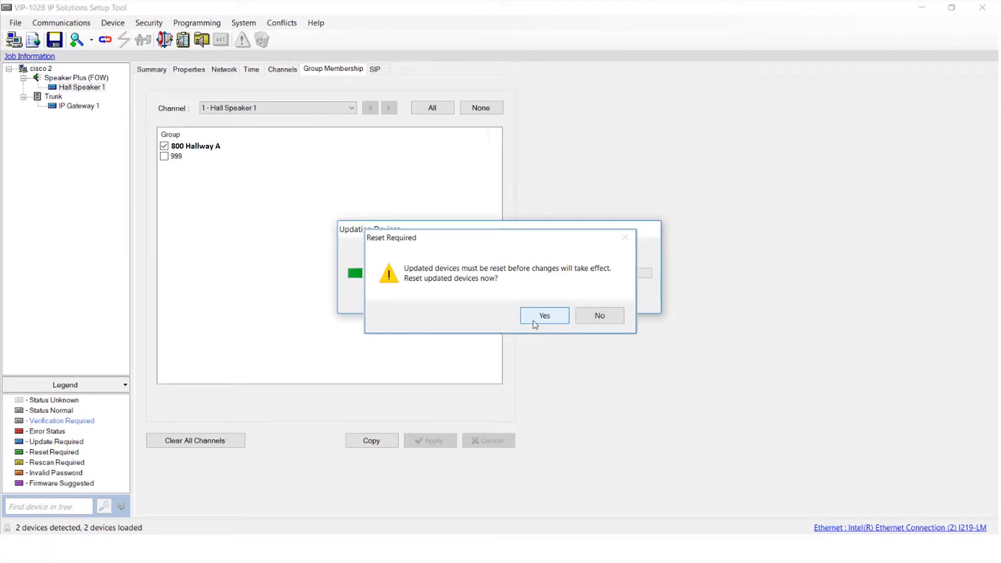
click(535, 323)
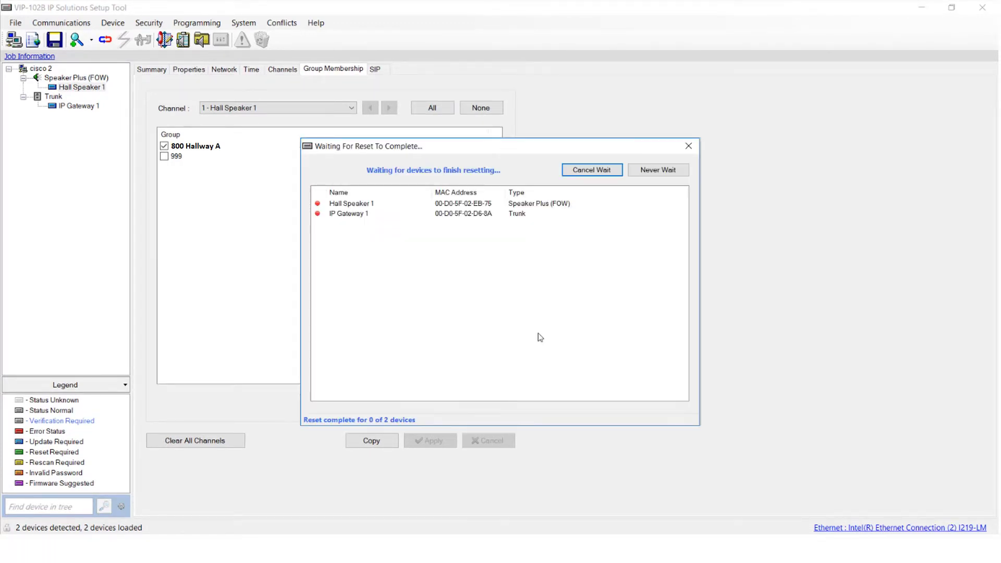